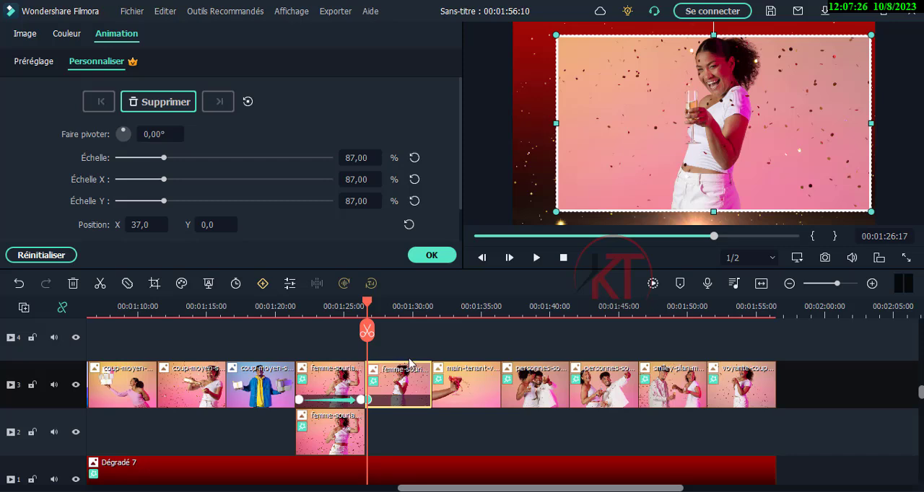
Add a keyframe at 00:01:31:03 near the end of the second smiling-woman clip on track 3, with position X at -34
{"action": "left_click_drag", "start_coordinate": [376, 306], "coordinate": [428, 310]}
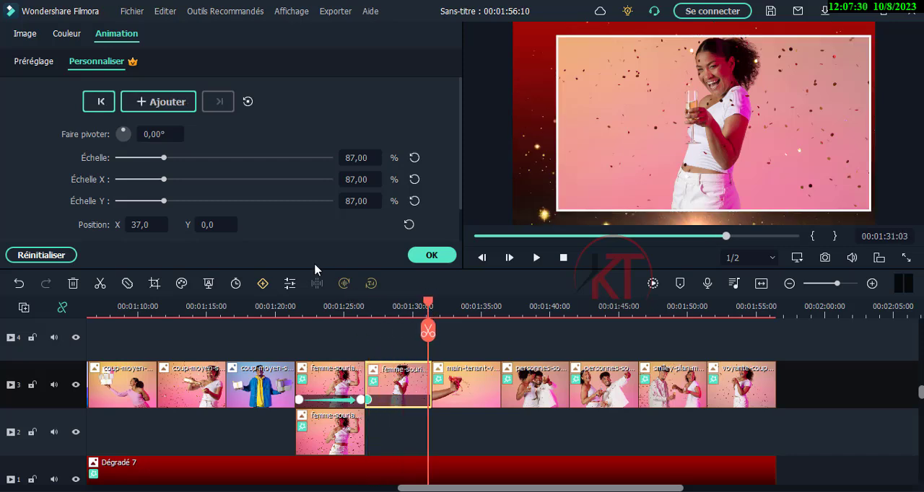
{"action": "left_click_drag", "start_coordinate": [139, 225], "coordinate": [87, 224]}
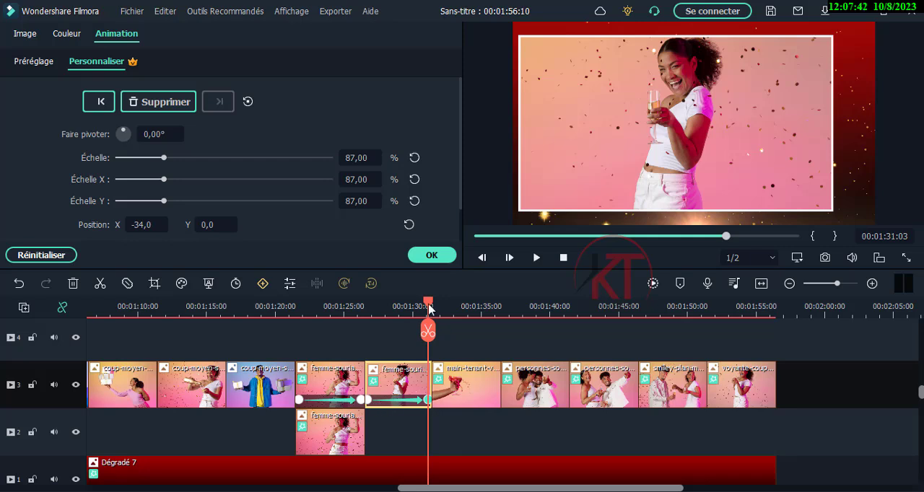
Animate the cocktail-hand clip's scale with keyframes, from 57% at its start to 90% at its end
{"action": "left_click_drag", "start_coordinate": [430, 309], "coordinate": [436, 306]}
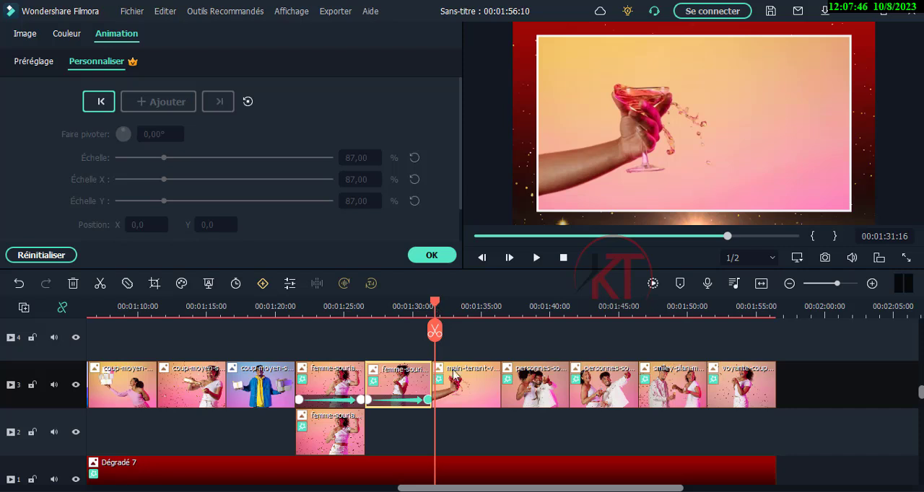
{"action": "left_click", "coordinate": [464, 403]}
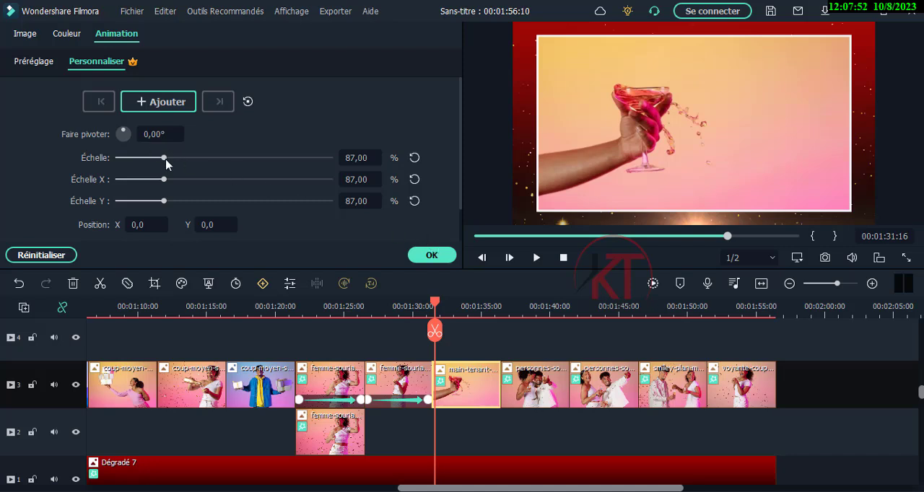
{"action": "left_click_drag", "start_coordinate": [164, 160], "coordinate": [149, 163]}
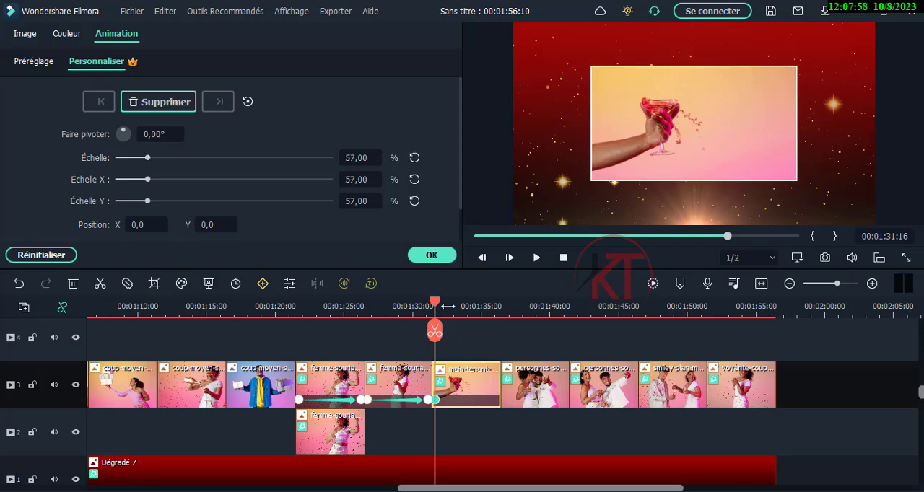
{"action": "left_click_drag", "start_coordinate": [435, 305], "coordinate": [500, 309]}
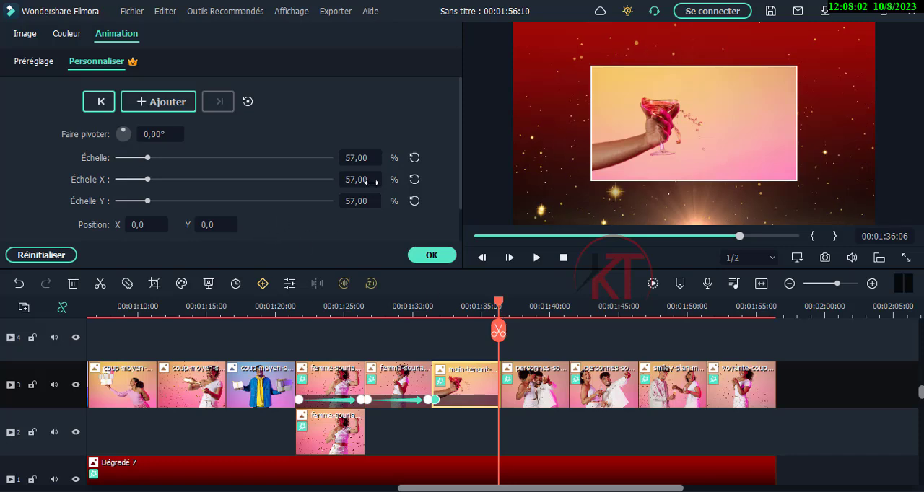
{"action": "left_click", "coordinate": [414, 157]}
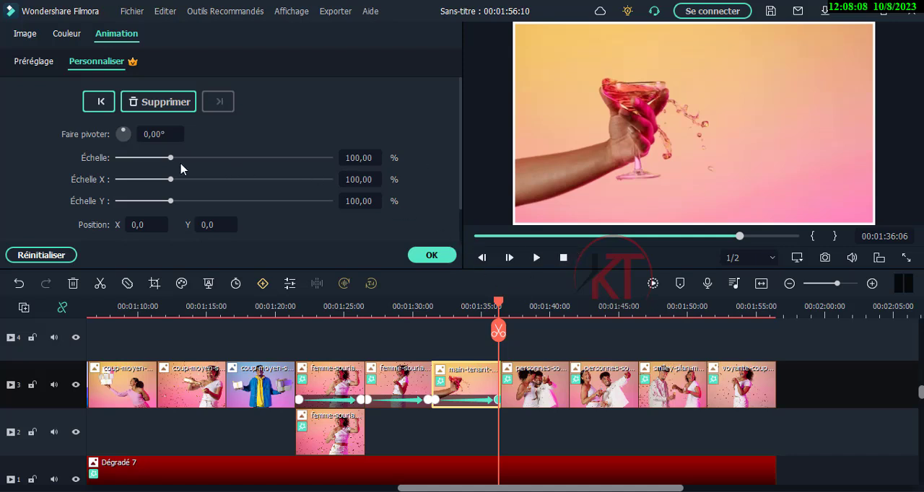
{"action": "left_click_drag", "start_coordinate": [171, 161], "coordinate": [168, 162]}
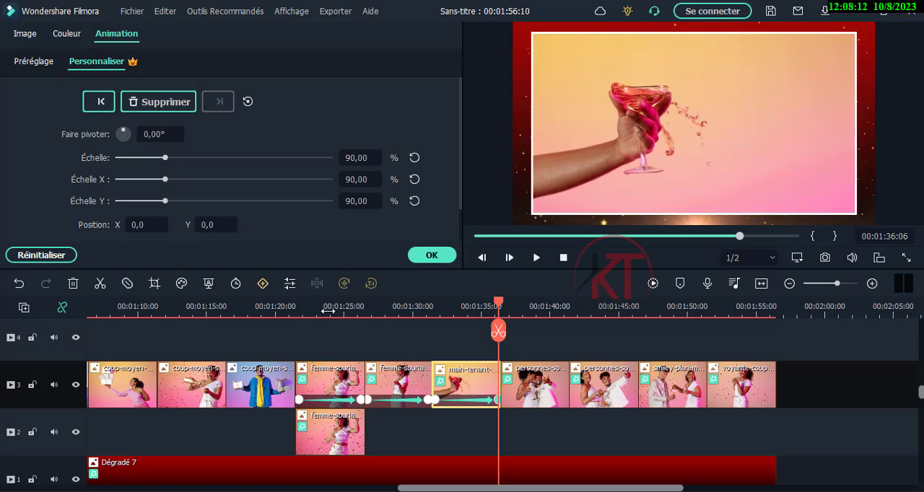
Add keyframes to the embracing-couple clip at 87% and 98% scale near its start, and at 71% near its end
{"action": "mouse_move", "coordinate": [498, 303]}
{"action": "left_mouse_down"}
{"action": "mouse_move", "coordinate": [440, 308]}
{"action": "mouse_move", "coordinate": [505, 308]}
{"action": "left_mouse_up"}
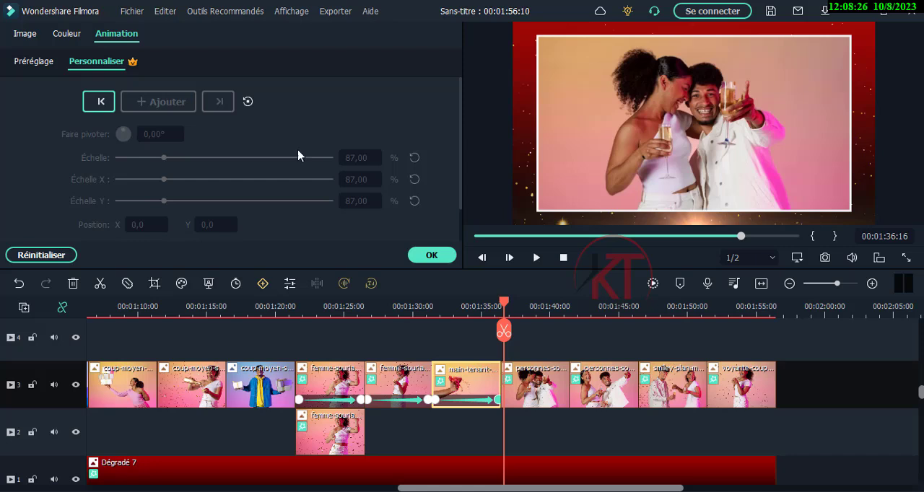
{"action": "left_click", "coordinate": [540, 373]}
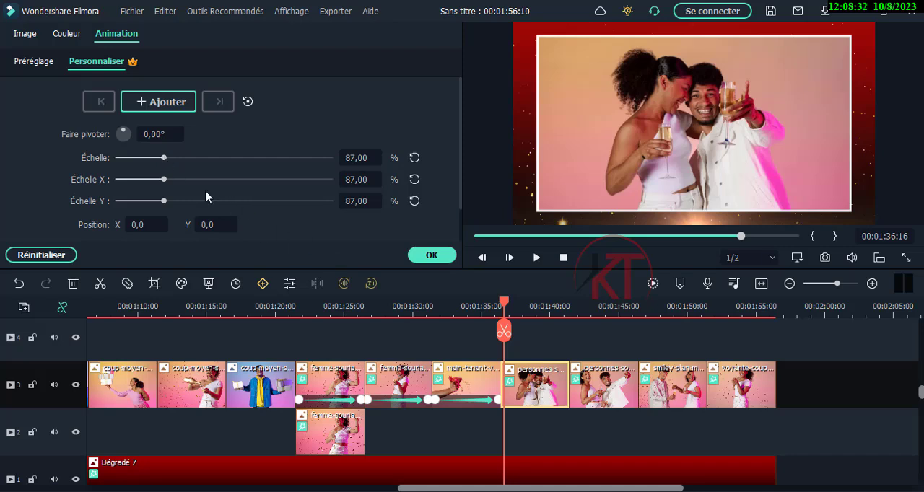
{"action": "left_click", "coordinate": [163, 106]}
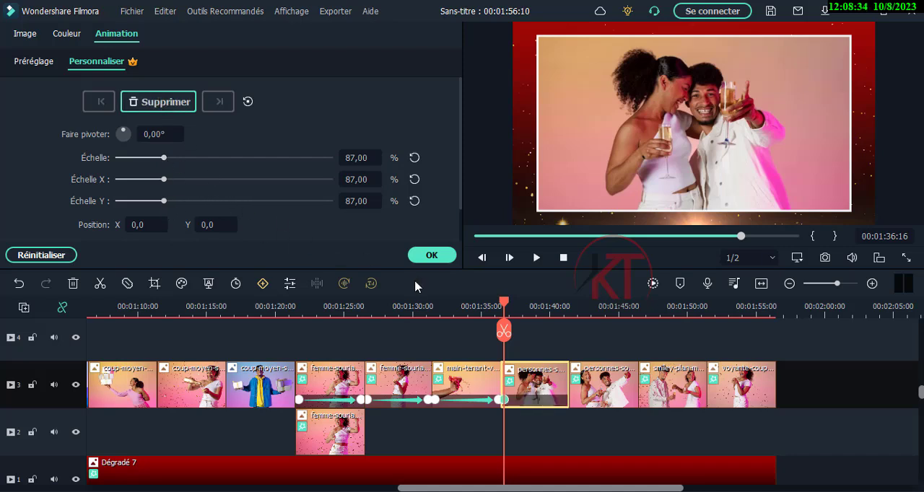
{"action": "mouse_move", "coordinate": [505, 304]}
{"action": "left_mouse_down"}
{"action": "mouse_move", "coordinate": [567, 300]}
{"action": "mouse_move", "coordinate": [505, 300]}
{"action": "left_mouse_up"}
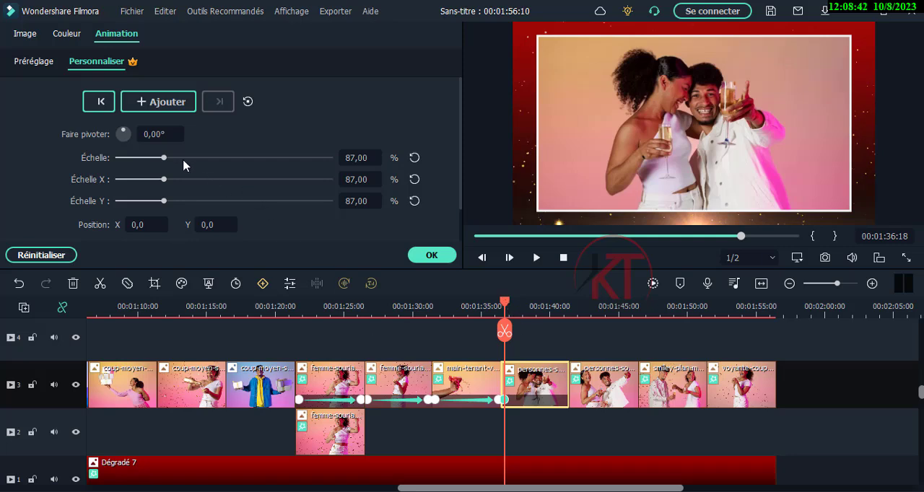
{"action": "left_click_drag", "start_coordinate": [166, 158], "coordinate": [174, 159]}
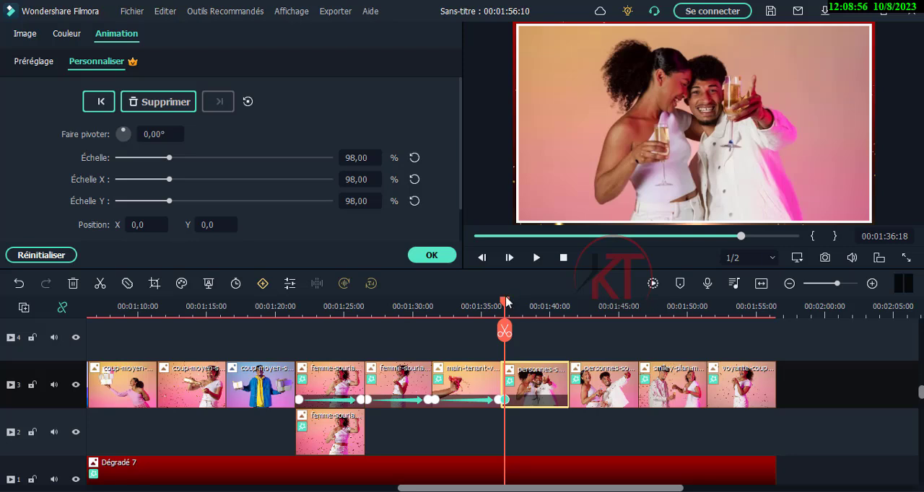
{"action": "left_click_drag", "start_coordinate": [507, 303], "coordinate": [568, 302]}
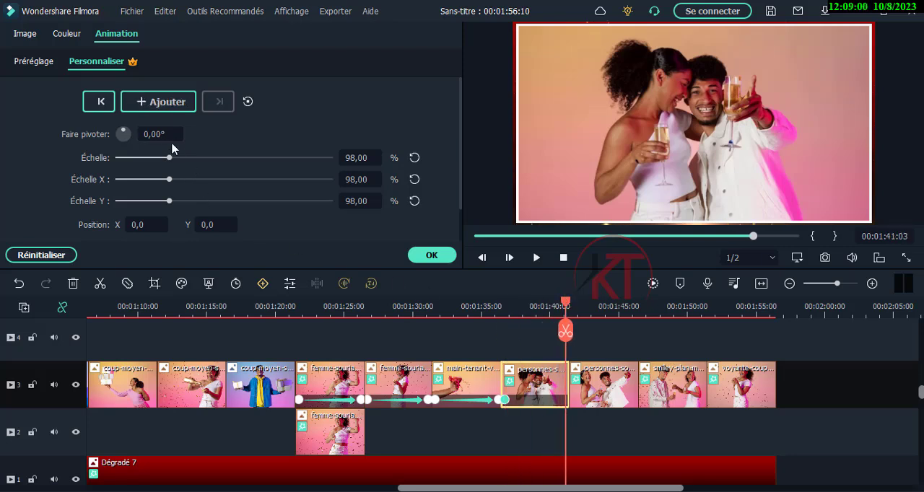
{"action": "left_click_drag", "start_coordinate": [169, 157], "coordinate": [156, 162]}
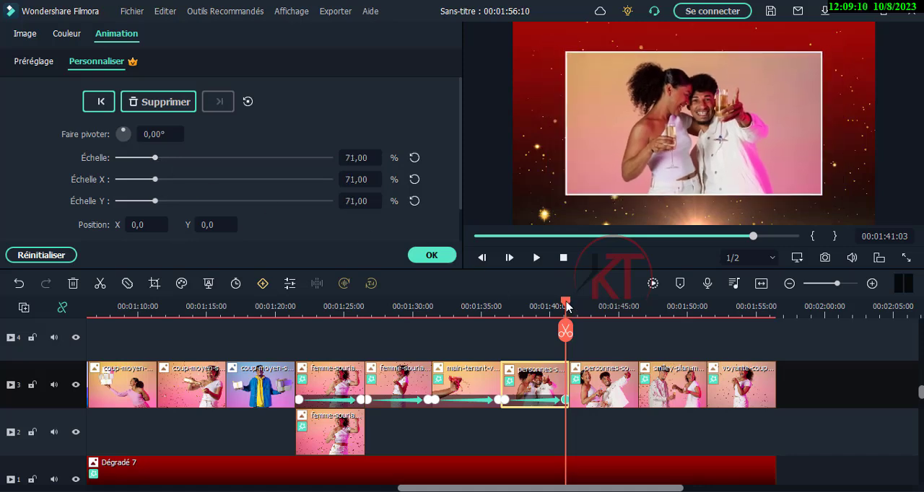
Select the second couple clip, with the playhead at 00:01:41:18, and display the preset animations
{"action": "mouse_move", "coordinate": [566, 306]}
{"action": "left_mouse_down"}
{"action": "mouse_move", "coordinate": [506, 307]}
{"action": "mouse_move", "coordinate": [575, 313]}
{"action": "left_mouse_up"}
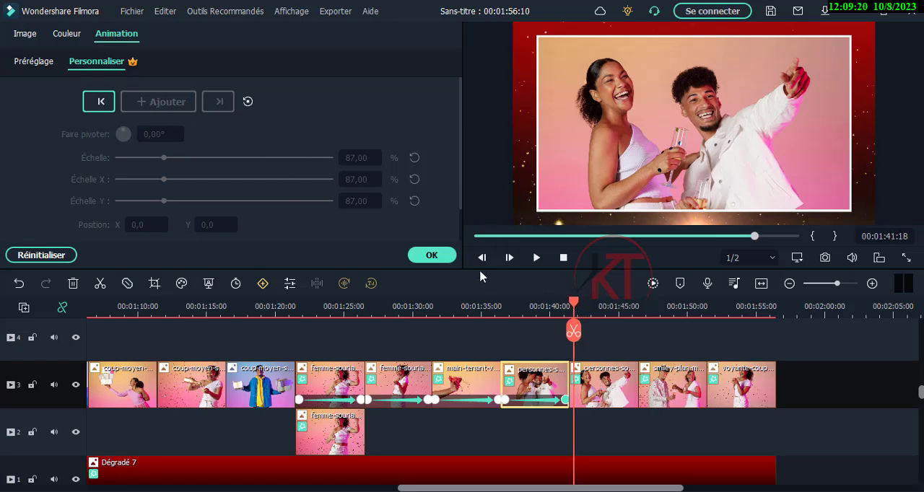
{"action": "left_click", "coordinate": [619, 390]}
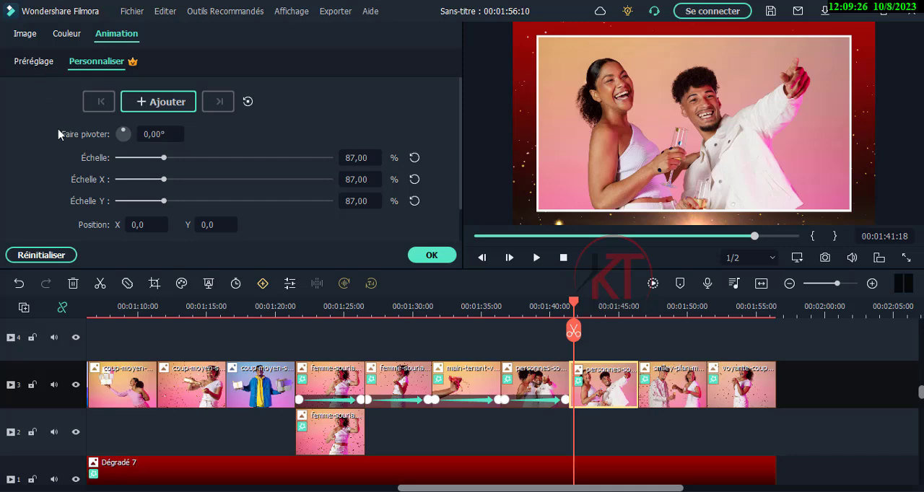
{"action": "left_click", "coordinate": [31, 62]}
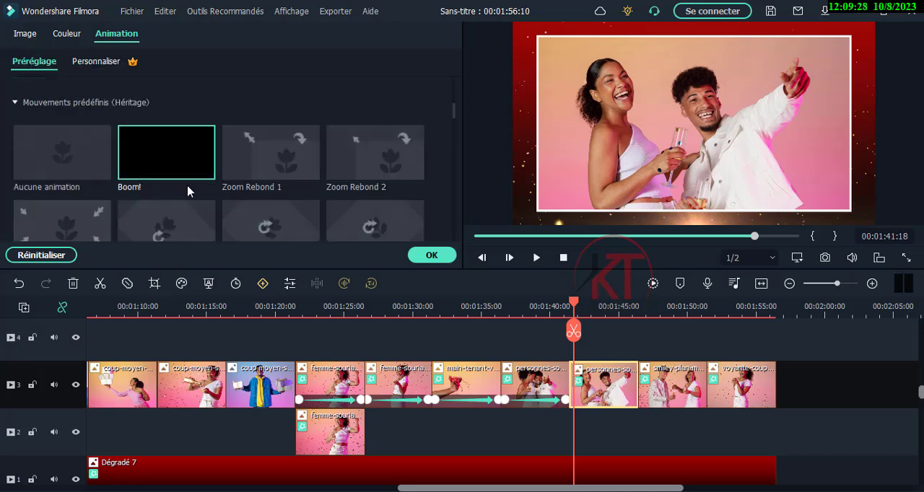
Try the Zoom Rebond 1 preset animation on the second couple clip and play it back
{"action": "double_click", "coordinate": [272, 154]}
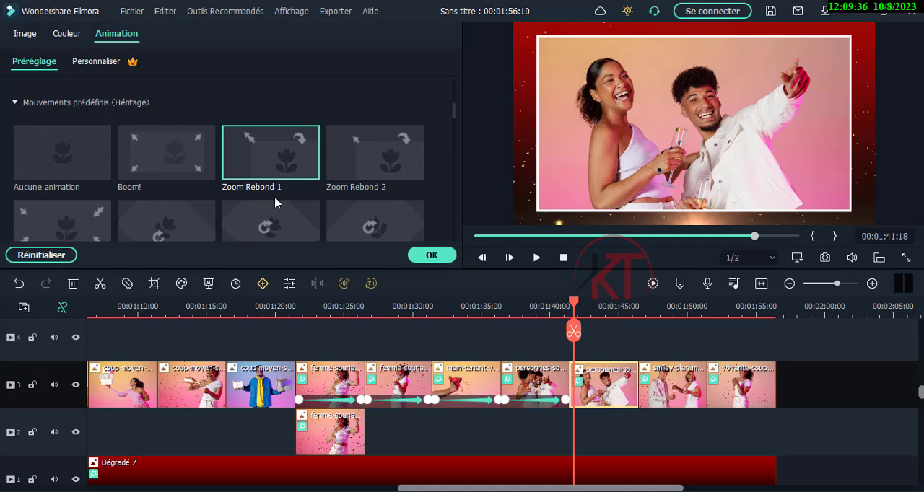
{"action": "left_click", "coordinate": [275, 171]}
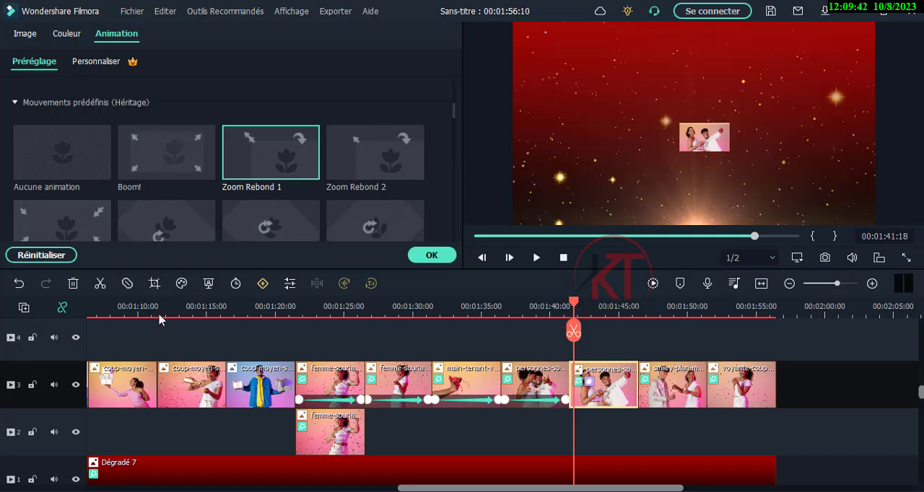
{"action": "left_click", "coordinate": [19, 283]}
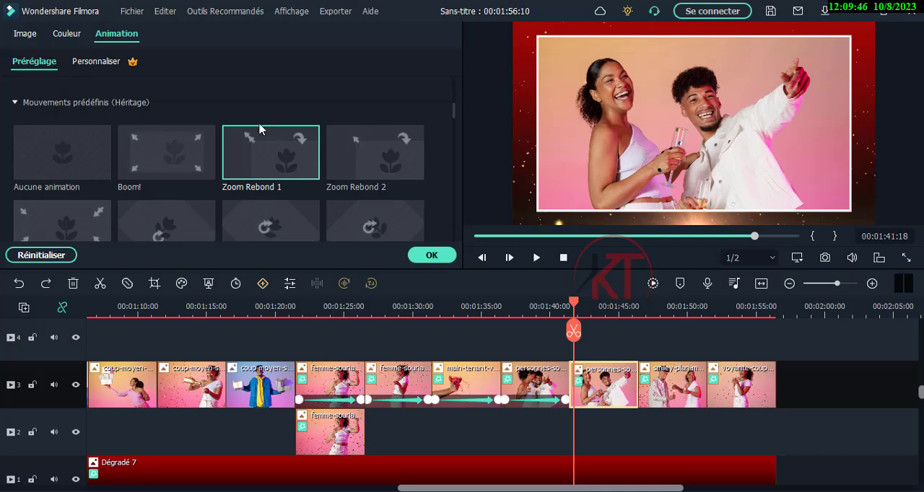
{"action": "double_click", "coordinate": [270, 166]}
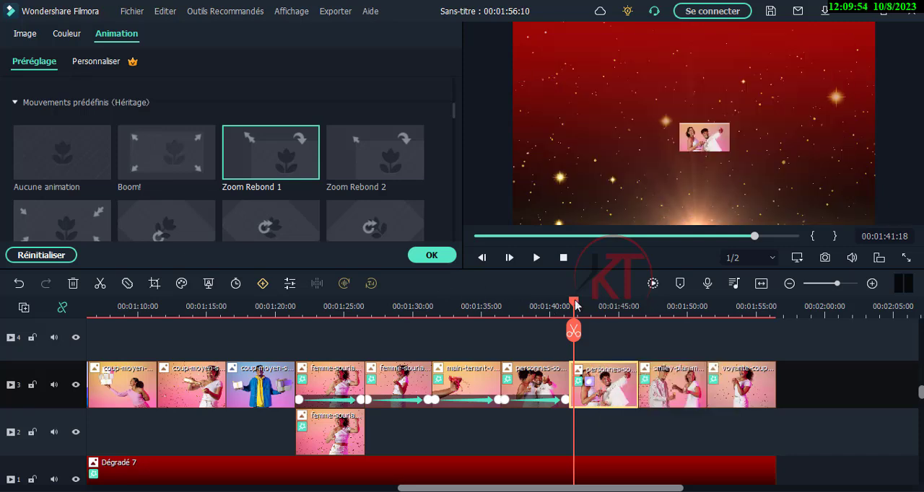
{"action": "left_click", "coordinate": [536, 257]}
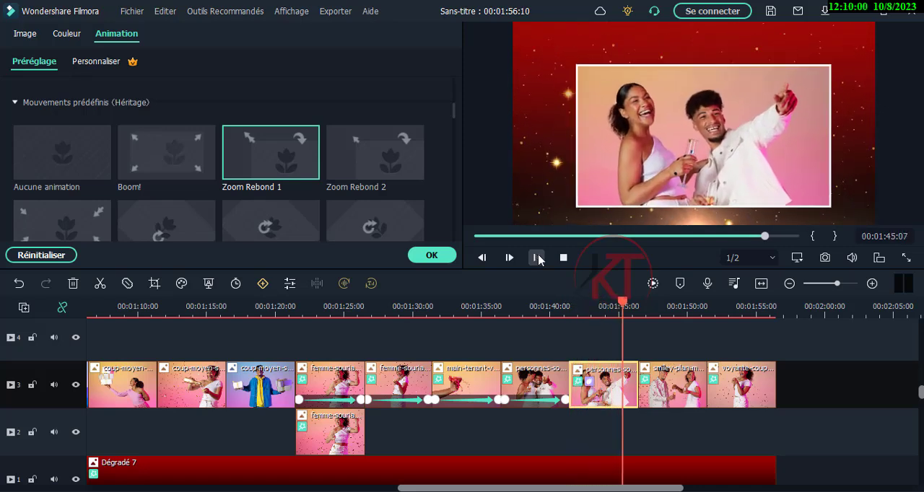
{"action": "left_click", "coordinate": [536, 258]}
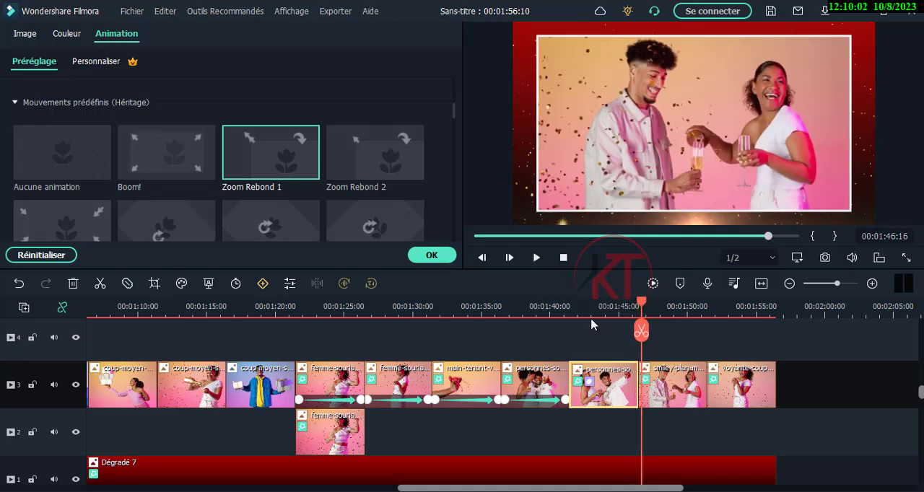
Apply the Zoom Rotation Droite 2 preset animation to the second couple clip and preview it from the clip's start
{"action": "left_click_drag", "start_coordinate": [630, 306], "coordinate": [598, 306]}
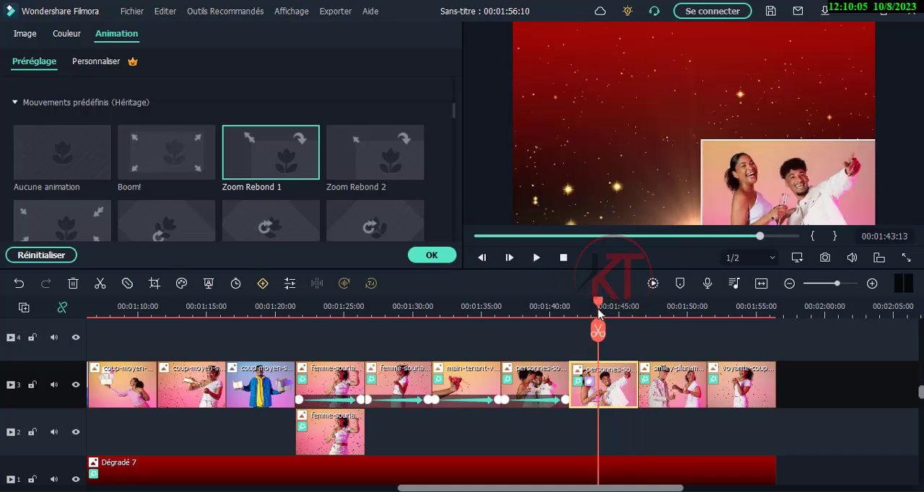
{"action": "double_click", "coordinate": [279, 226]}
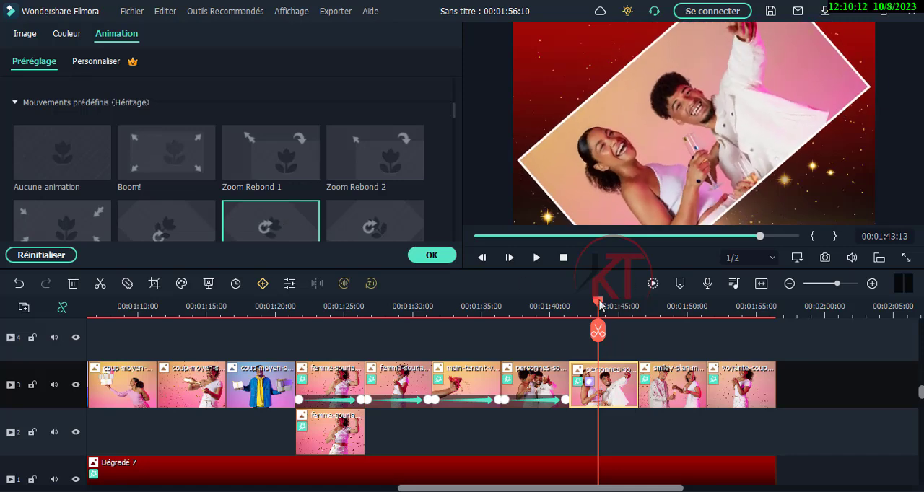
{"action": "left_click", "coordinate": [575, 306]}
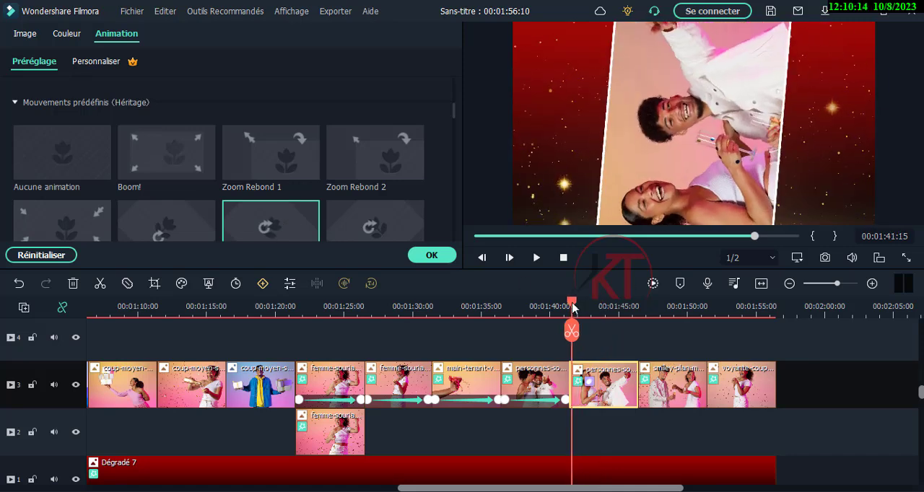
{"action": "left_click", "coordinate": [535, 258]}
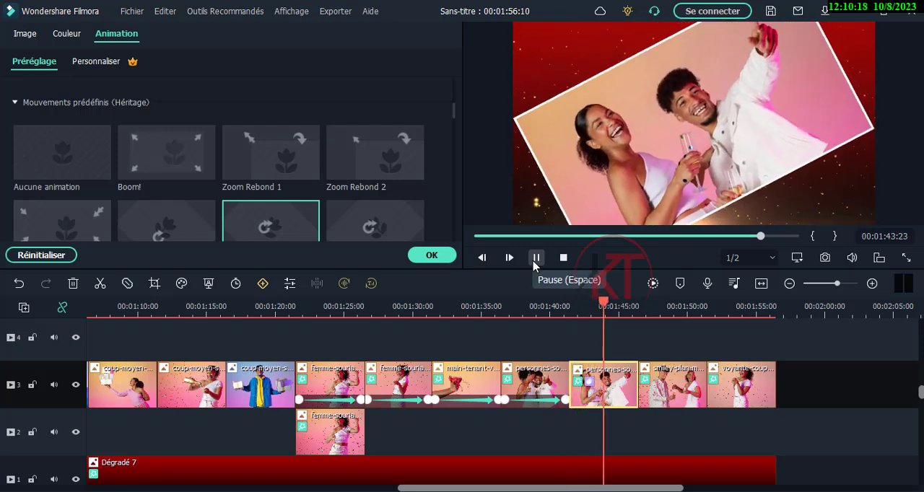
{"action": "left_click", "coordinate": [535, 257]}
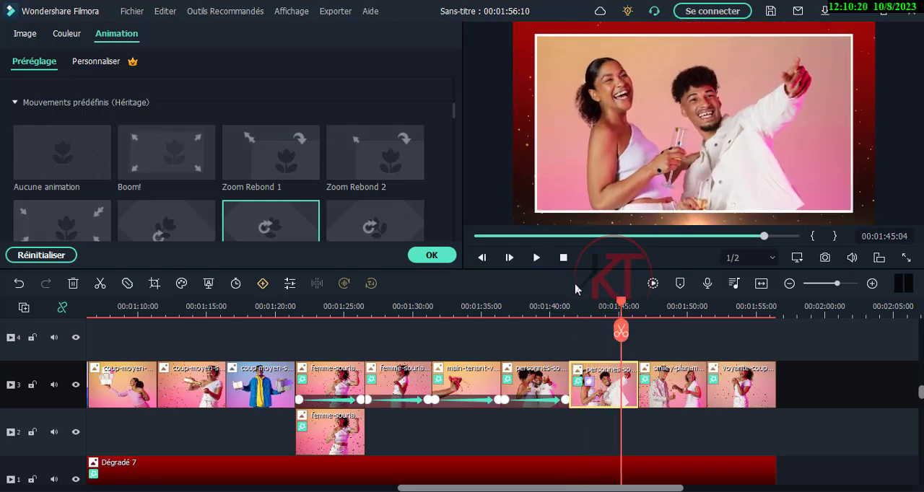
Apply the Rotation Gauche preset animation to the clip of the couple clinking glasses, second to last on track 3
{"action": "left_click_drag", "start_coordinate": [622, 305], "coordinate": [647, 309]}
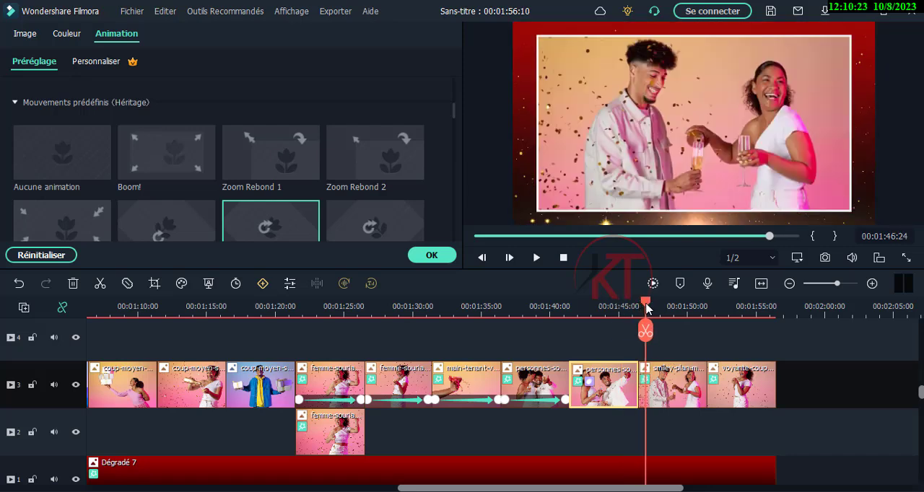
{"action": "left_click", "coordinate": [663, 390]}
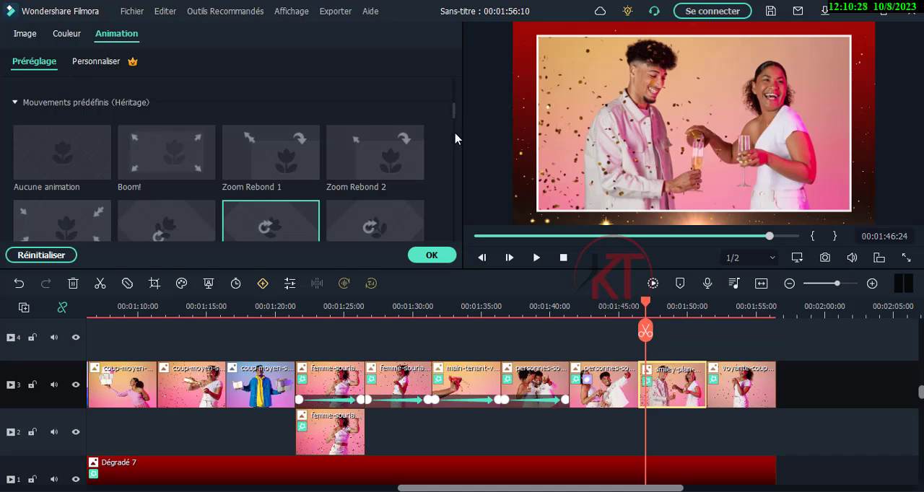
{"action": "scroll", "coordinate": [454, 117], "scroll_direction": "down", "scroll_amount": 2}
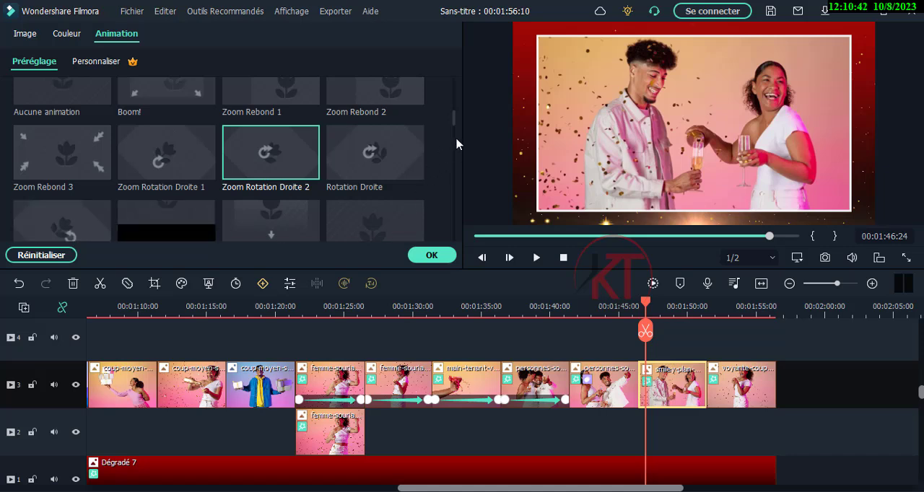
{"action": "scroll", "coordinate": [454, 128], "scroll_direction": "down", "scroll_amount": 2}
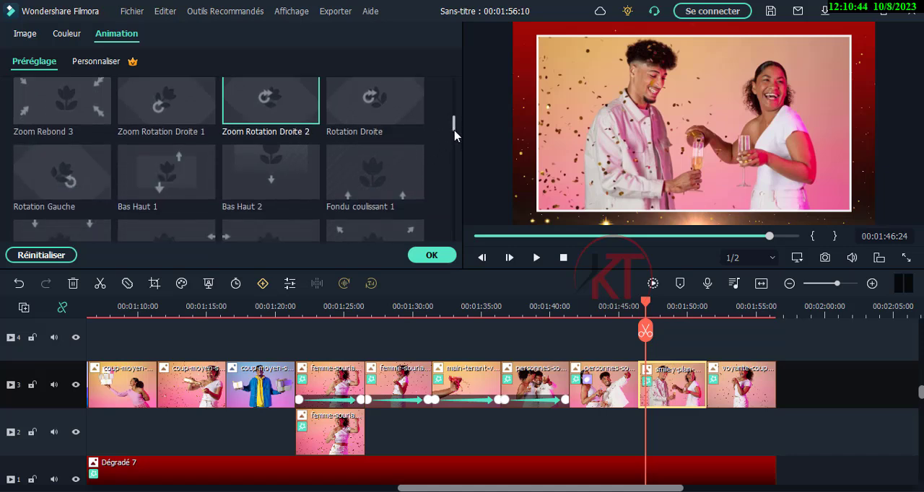
{"action": "left_click", "coordinate": [74, 172]}
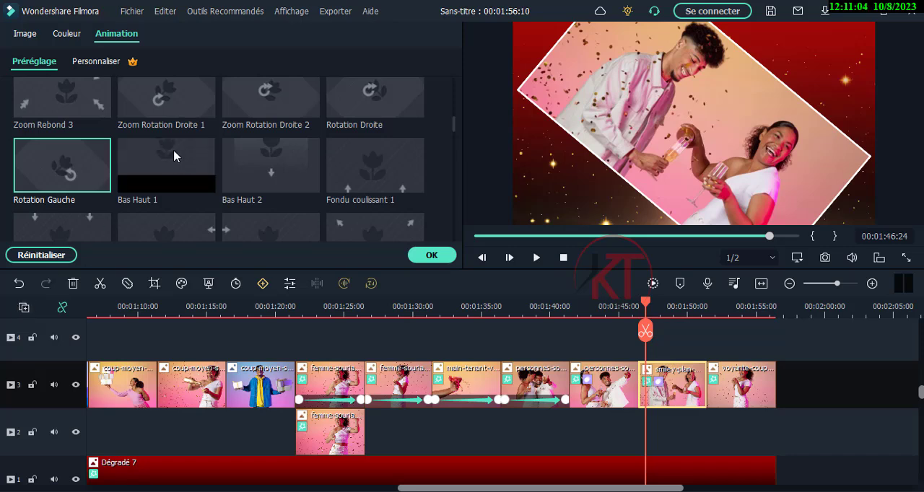
Add a custom keyframe with a 103% scale to the last clip on track 3 at 00:01:51:17
{"action": "left_click_drag", "start_coordinate": [646, 303], "coordinate": [737, 310]}
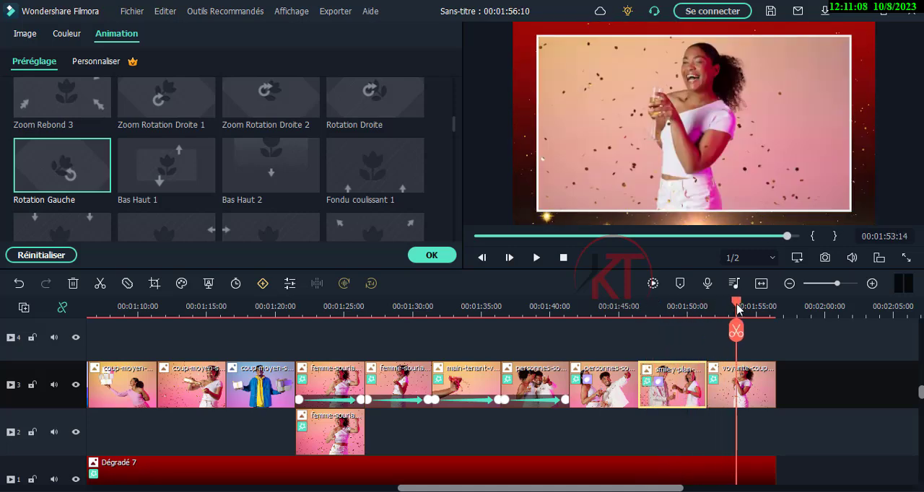
{"action": "left_click", "coordinate": [751, 391]}
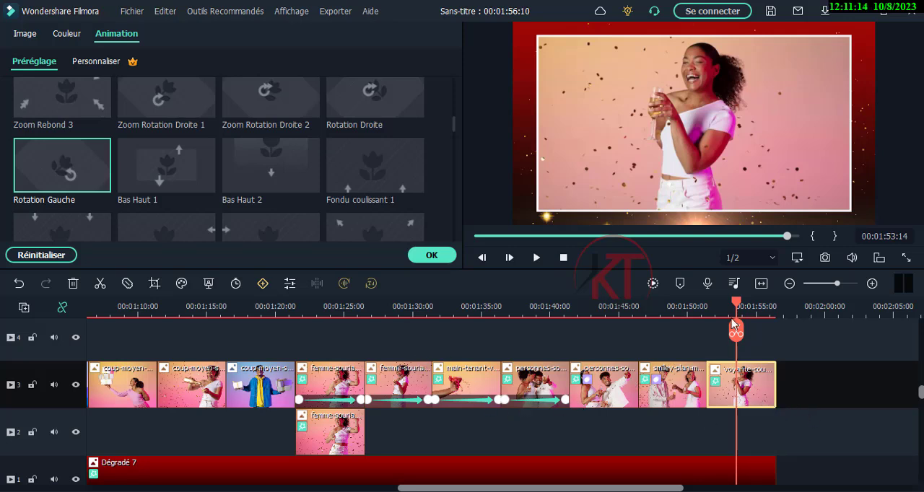
{"action": "left_click_drag", "start_coordinate": [735, 304], "coordinate": [710, 319]}
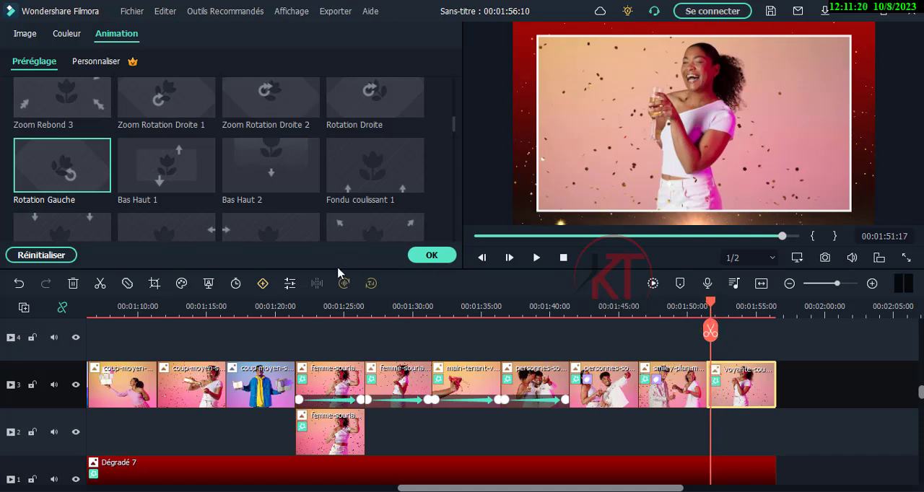
{"action": "scroll", "coordinate": [301, 179], "scroll_direction": "up", "scroll_amount": 5}
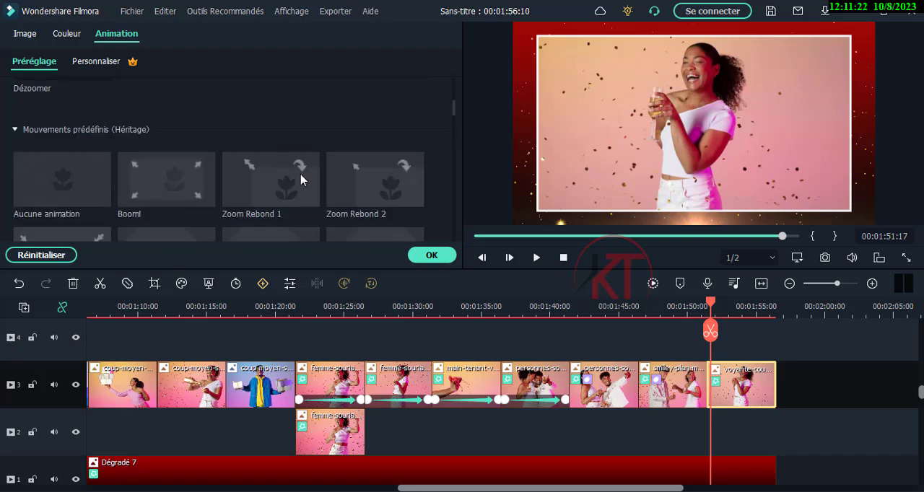
{"action": "scroll", "coordinate": [301, 179], "scroll_direction": "up", "scroll_amount": 2}
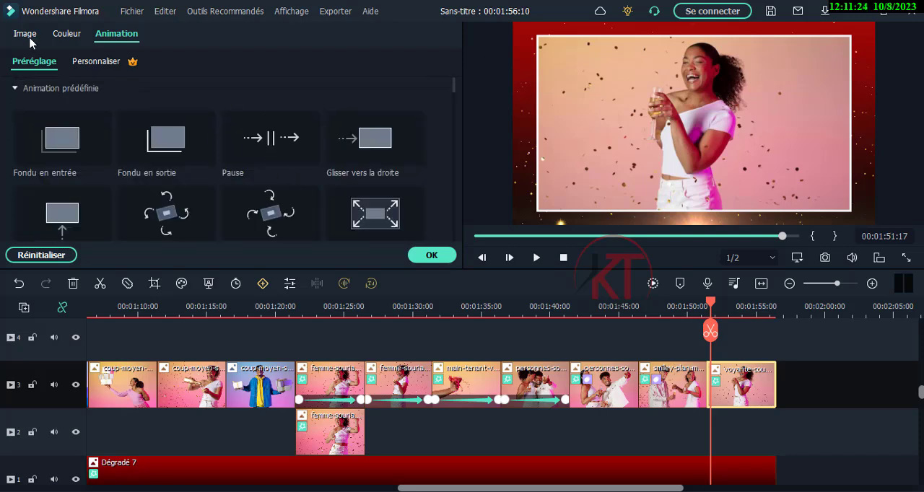
{"action": "left_click", "coordinate": [93, 63]}
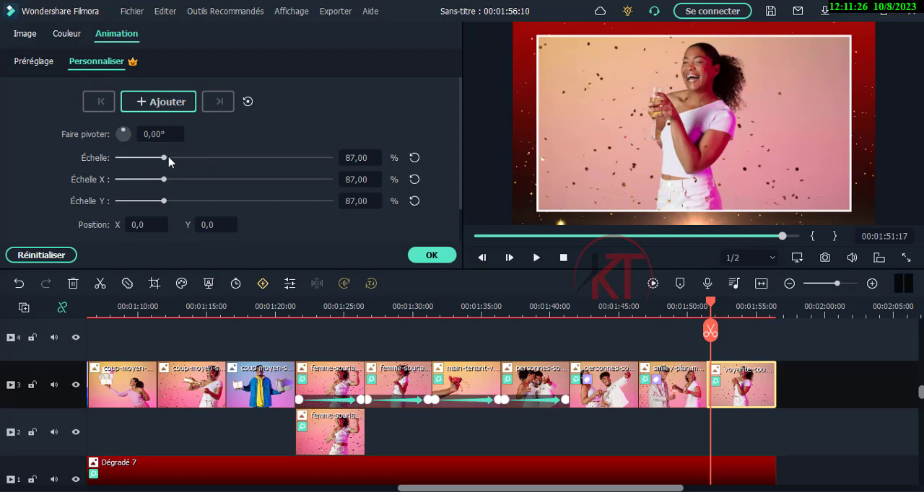
{"action": "mouse_move", "coordinate": [165, 160]}
{"action": "left_mouse_down"}
{"action": "mouse_move", "coordinate": [186, 161]}
{"action": "mouse_move", "coordinate": [174, 161]}
{"action": "left_mouse_up"}
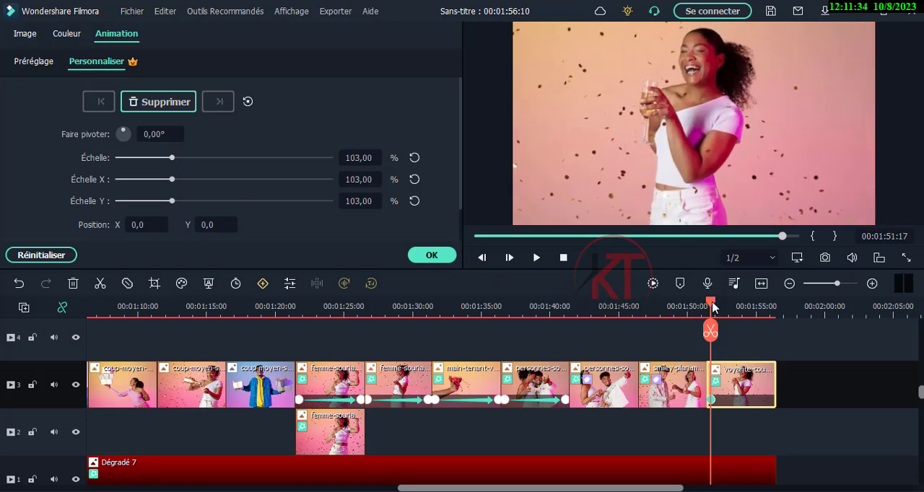
Add scale keyframes to the last clip on track 3: 75% at 00:01:55:18 and 0% at 00:01:56:08
{"action": "left_click_drag", "start_coordinate": [713, 307], "coordinate": [766, 319]}
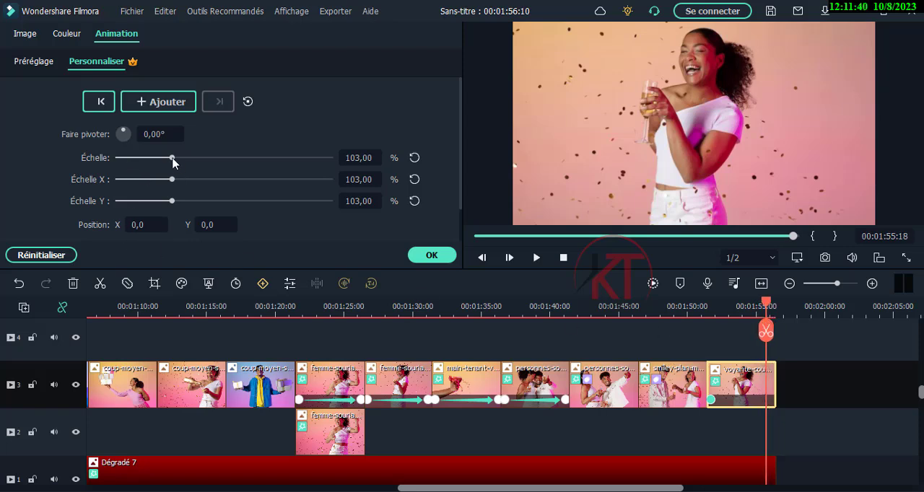
{"action": "left_click_drag", "start_coordinate": [172, 158], "coordinate": [158, 158]}
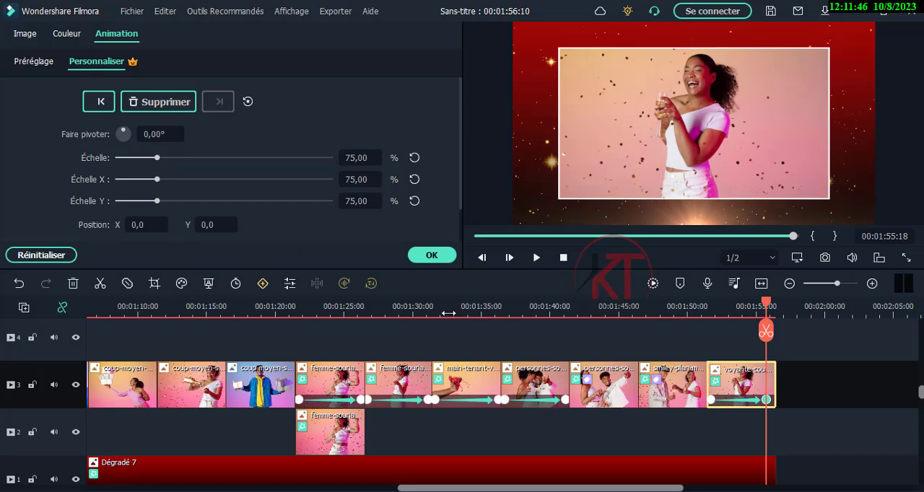
{"action": "left_click", "coordinate": [769, 307]}
{"action": "left_click_drag", "start_coordinate": [769, 308], "coordinate": [775, 307]}
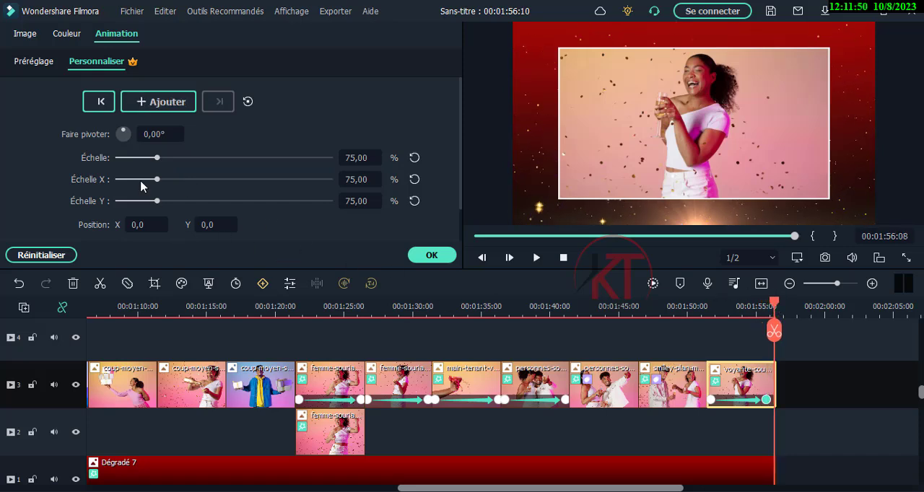
{"action": "left_click_drag", "start_coordinate": [158, 160], "coordinate": [115, 173]}
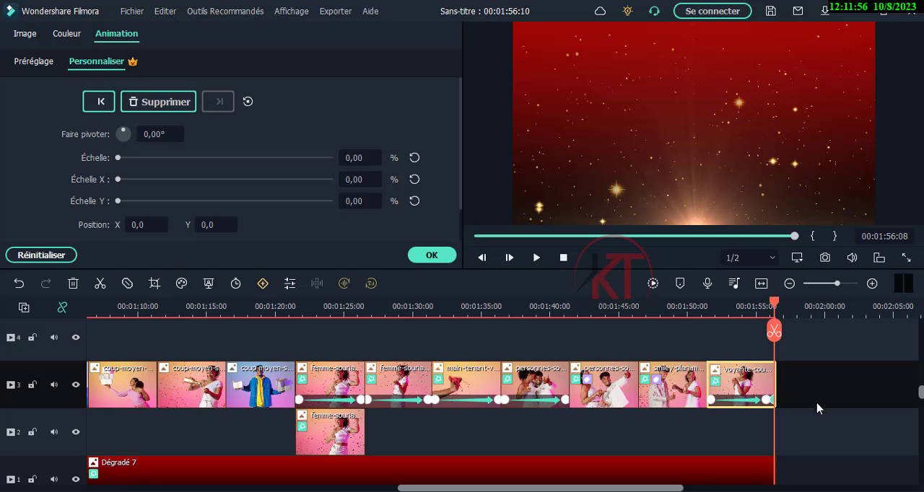
Play back the last clip's scale animation from 00:01:51:05, then stop the playback
{"action": "left_click", "coordinate": [809, 377]}
{"action": "left_click_drag", "start_coordinate": [776, 303], "coordinate": [703, 303]}
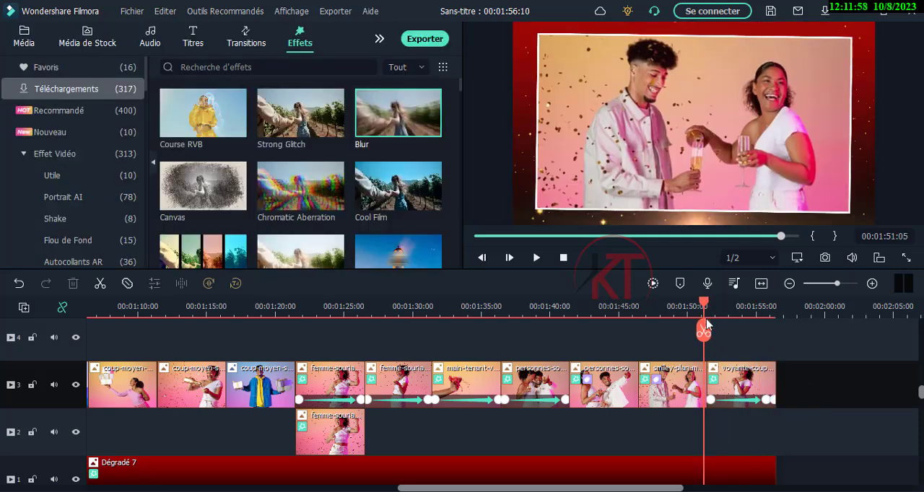
{"action": "left_click", "coordinate": [536, 258]}
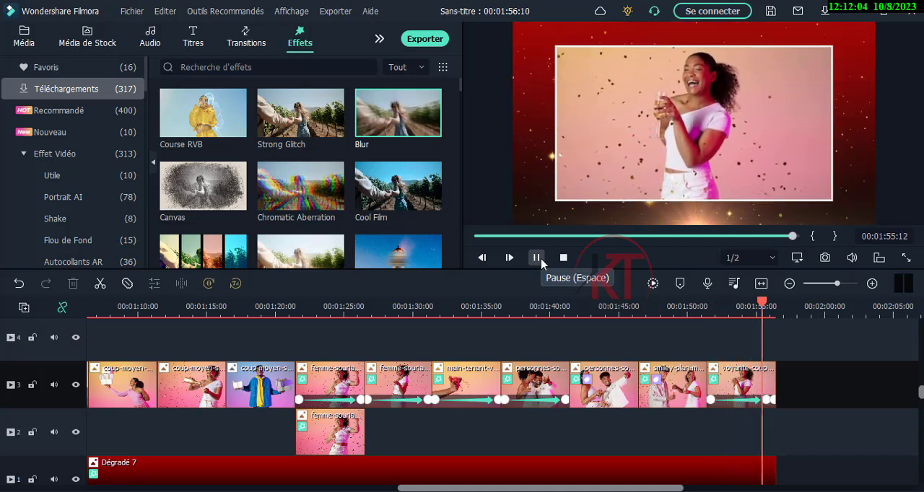
{"action": "left_click", "coordinate": [563, 258]}
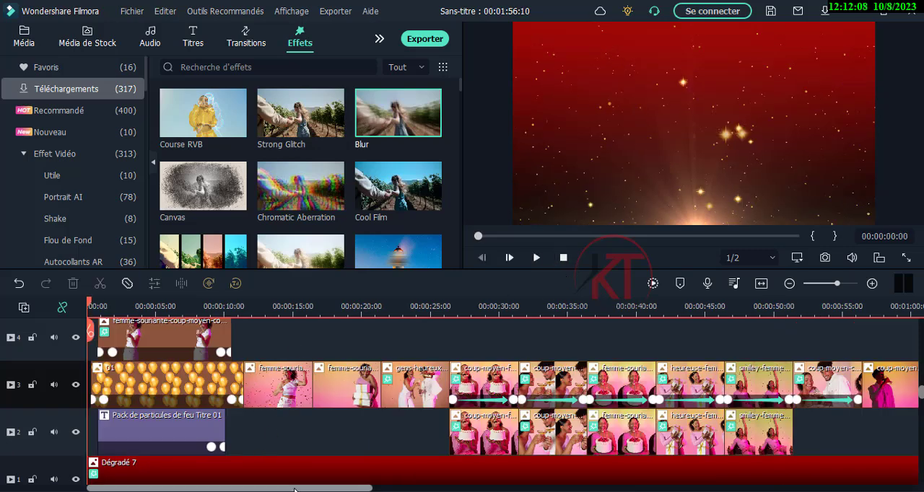
Examine the clips on track 3 between about 00:01:05 and 00:01:12 and the transitions from one photo to the next
{"action": "left_click_drag", "start_coordinate": [296, 488], "coordinate": [640, 460]}
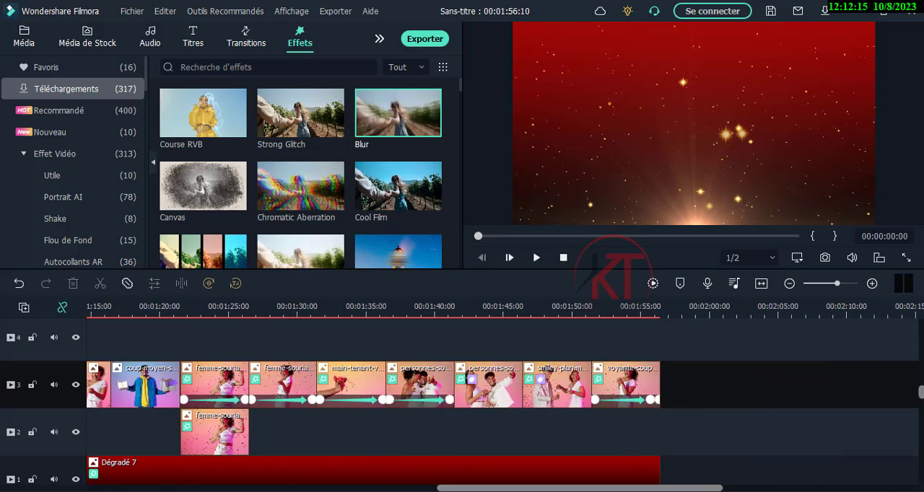
{"action": "left_click_drag", "start_coordinate": [603, 488], "coordinate": [489, 465]}
{"action": "scroll", "coordinate": [598, 429], "scroll_direction": "down", "scroll_amount": 2}
{"action": "scroll", "coordinate": [598, 429], "scroll_direction": "up", "scroll_amount": 2}
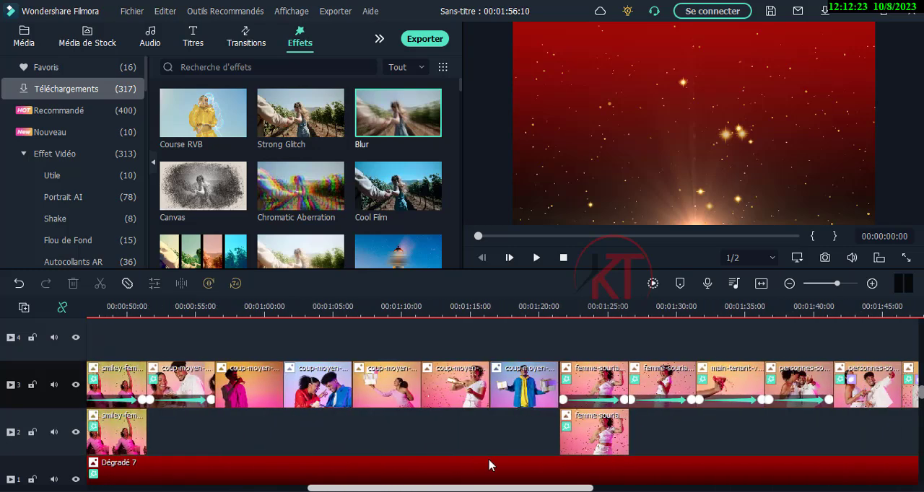
{"action": "left_click", "coordinate": [342, 308]}
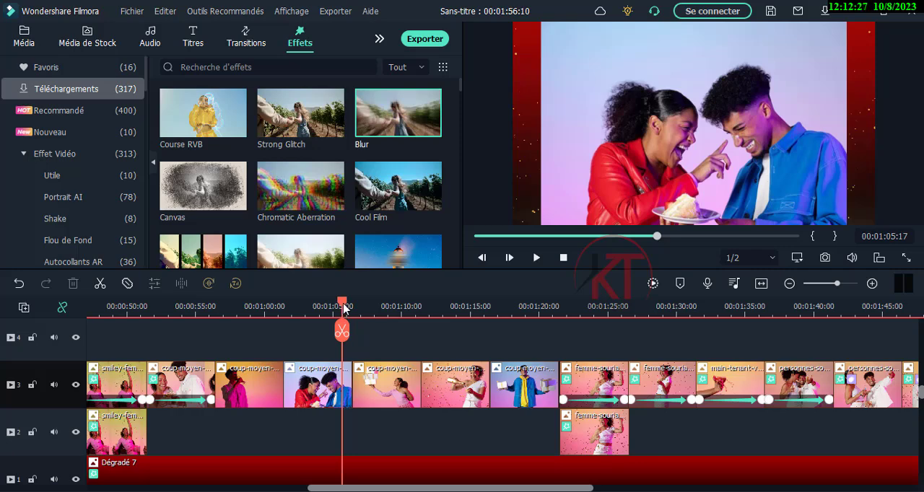
{"action": "mouse_move", "coordinate": [343, 308]}
{"action": "left_mouse_down"}
{"action": "mouse_move", "coordinate": [365, 309]}
{"action": "mouse_move", "coordinate": [342, 309]}
{"action": "mouse_move", "coordinate": [363, 309]}
{"action": "mouse_move", "coordinate": [351, 309]}
{"action": "left_mouse_up"}
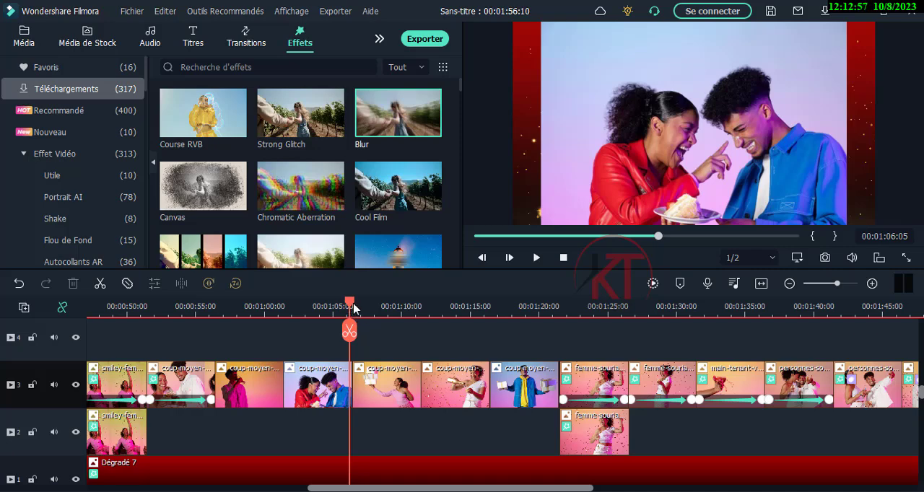
{"action": "left_click_drag", "start_coordinate": [354, 309], "coordinate": [360, 308]}
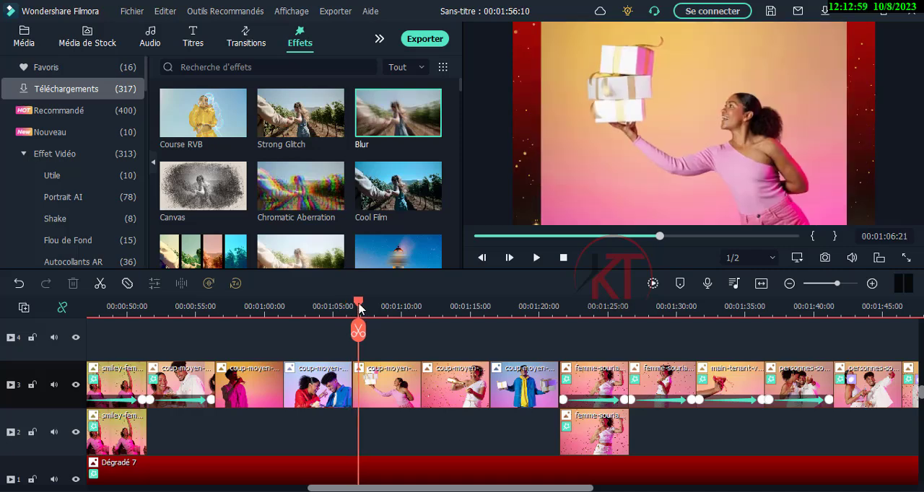
{"action": "left_click_drag", "start_coordinate": [360, 308], "coordinate": [427, 343]}
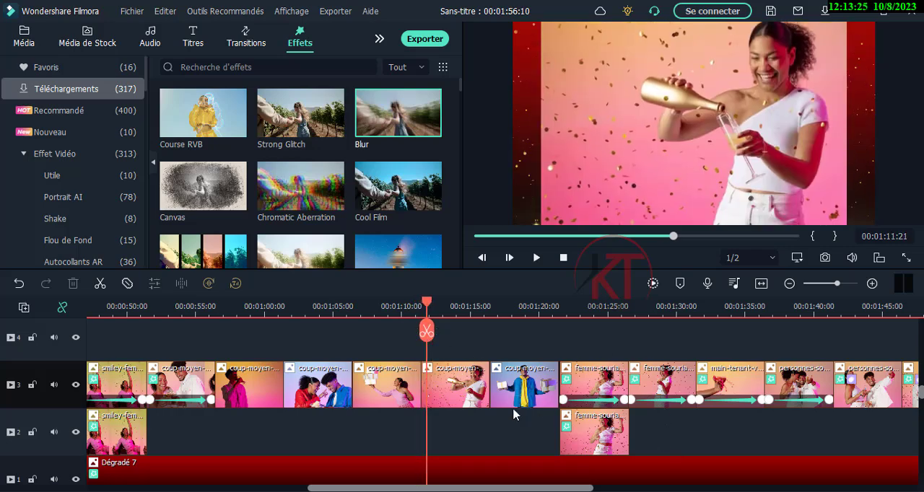
{"action": "left_click_drag", "start_coordinate": [481, 489], "coordinate": [522, 489]}
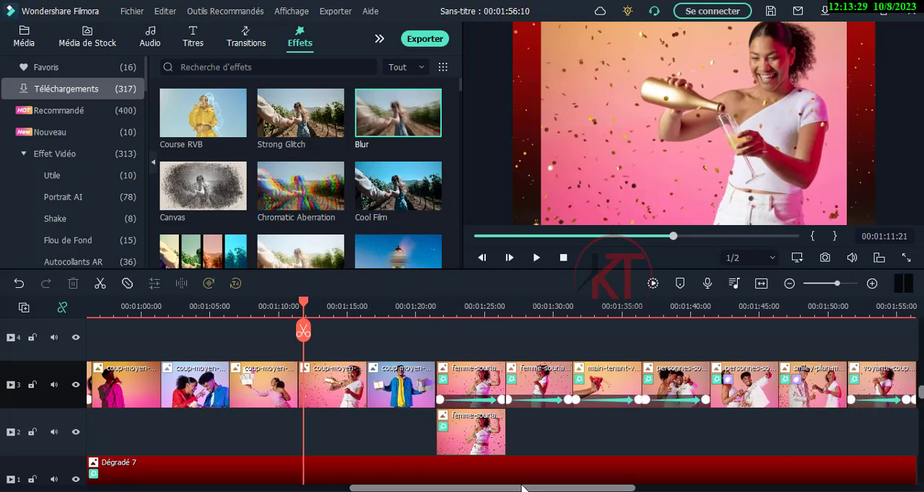